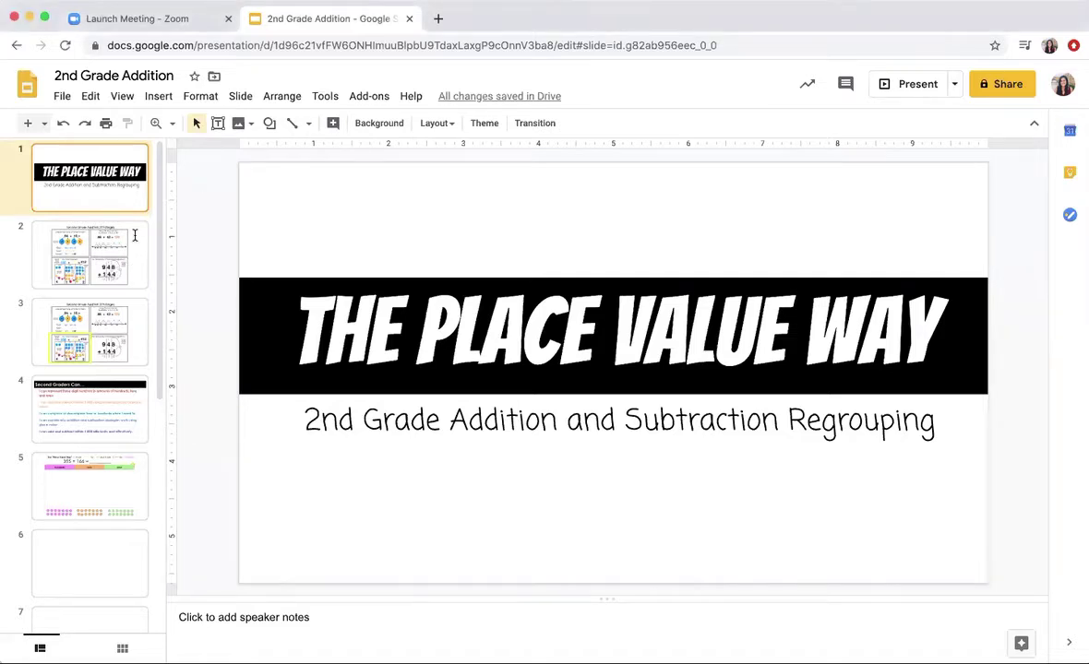
Show slide 2, Second Grade Addition Strategies, with its number line example 88 + 42 = 130
left_click(114, 265)
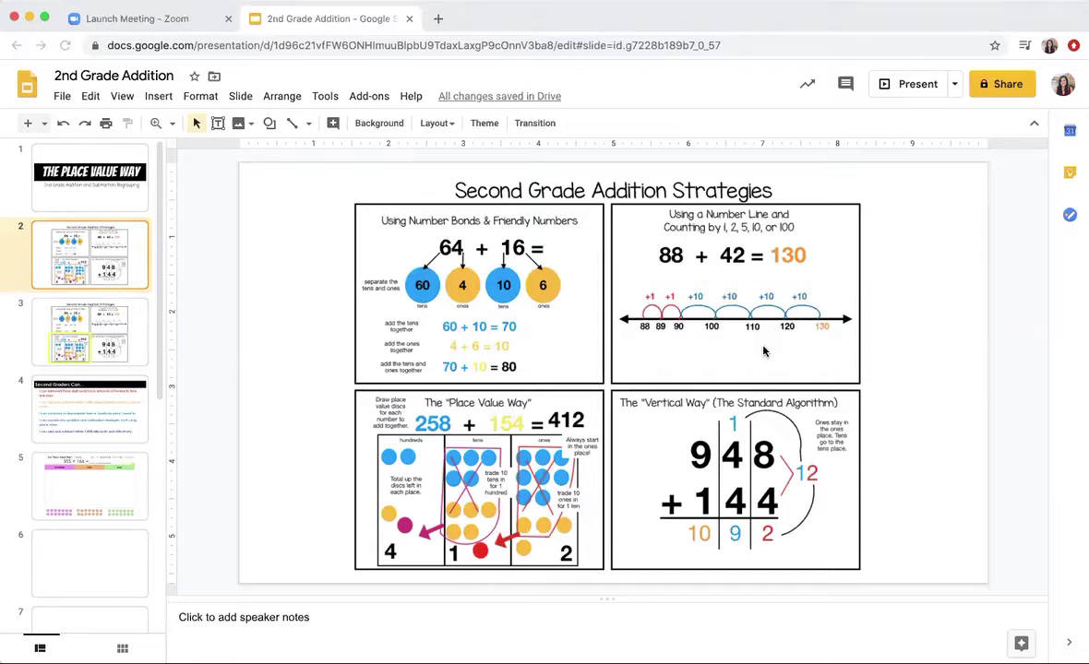
Pass the Place Value Way slide and land on slide 4's five 'I can' goals
left_click(120, 301)
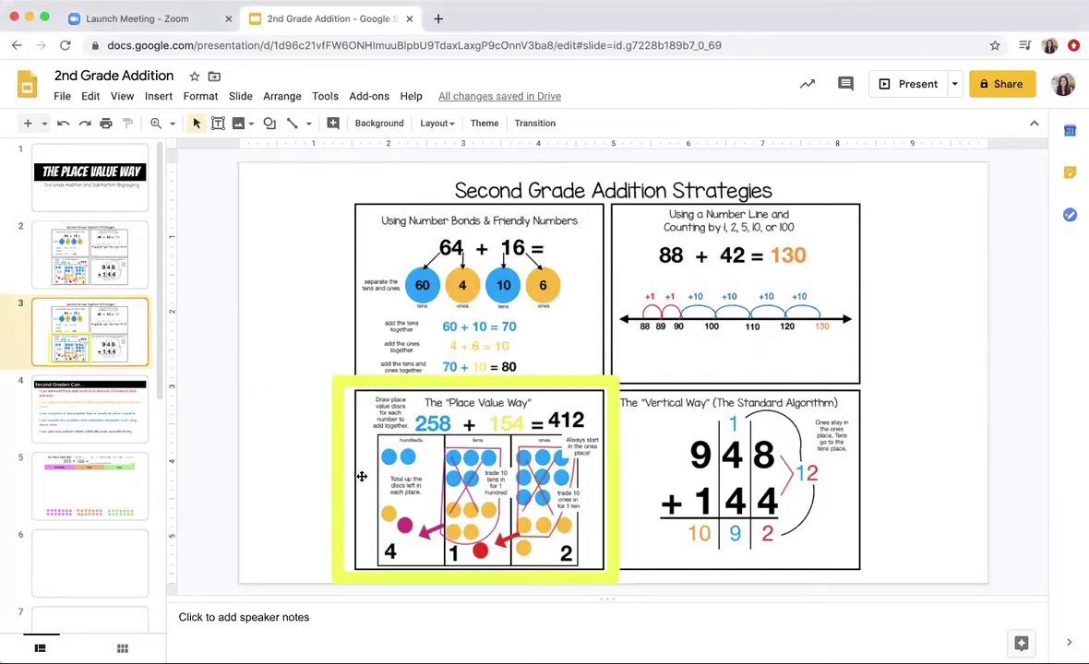
left_click(128, 412)
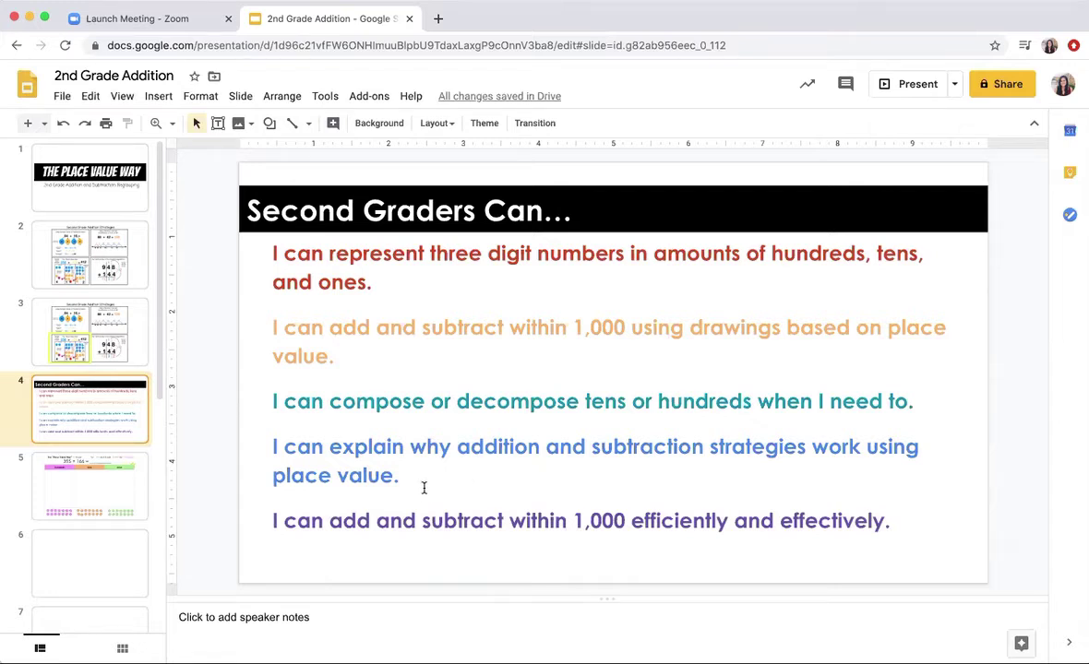
Show slide 5 with 355 + 166 and empty hundreds, tens and ones columns
left_click(111, 483)
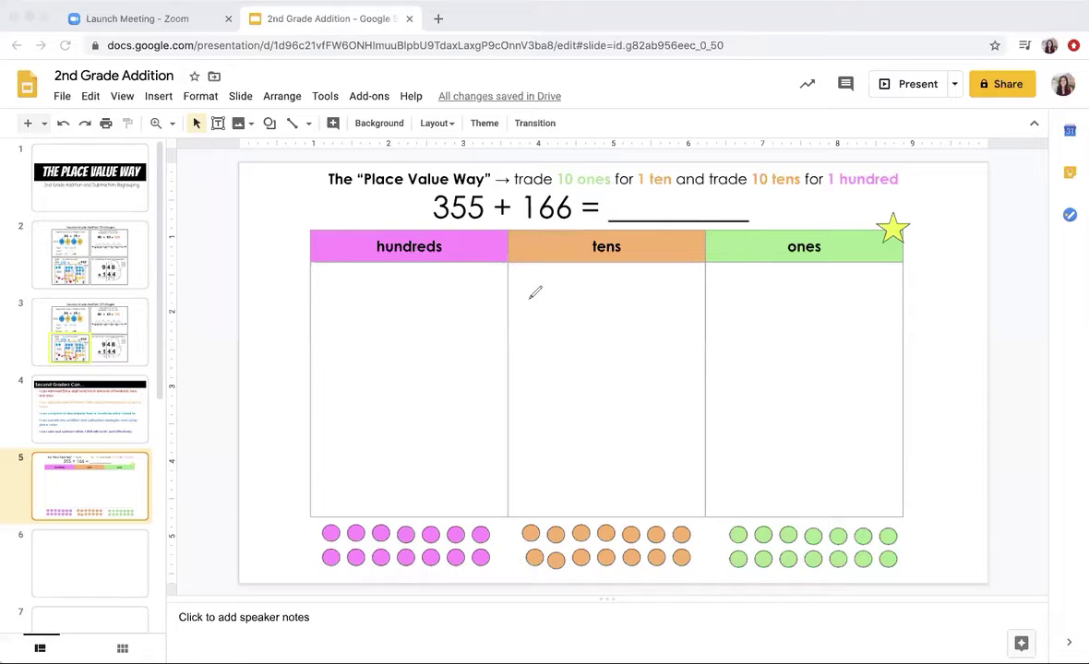
mouse_move(527, 290)
left_mouse_down()
mouse_move(556, 302)
mouse_move(563, 276)
mouse_move(541, 295)
mouse_move(551, 297)
left_mouse_up()
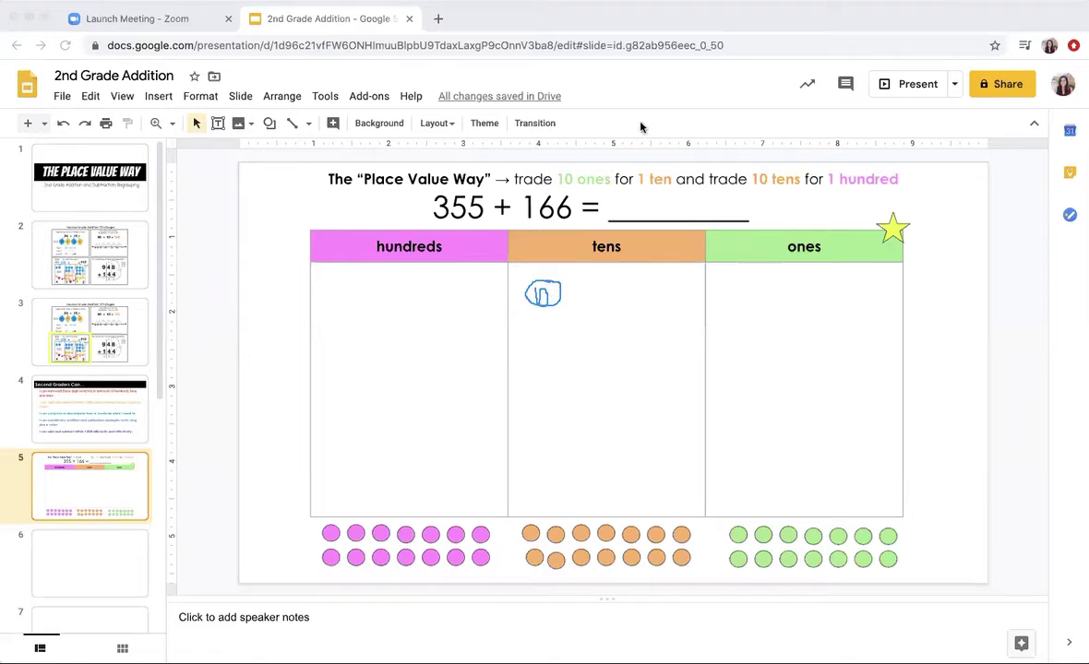
key("e")
left_click_drag(564, 311, 553, 293)
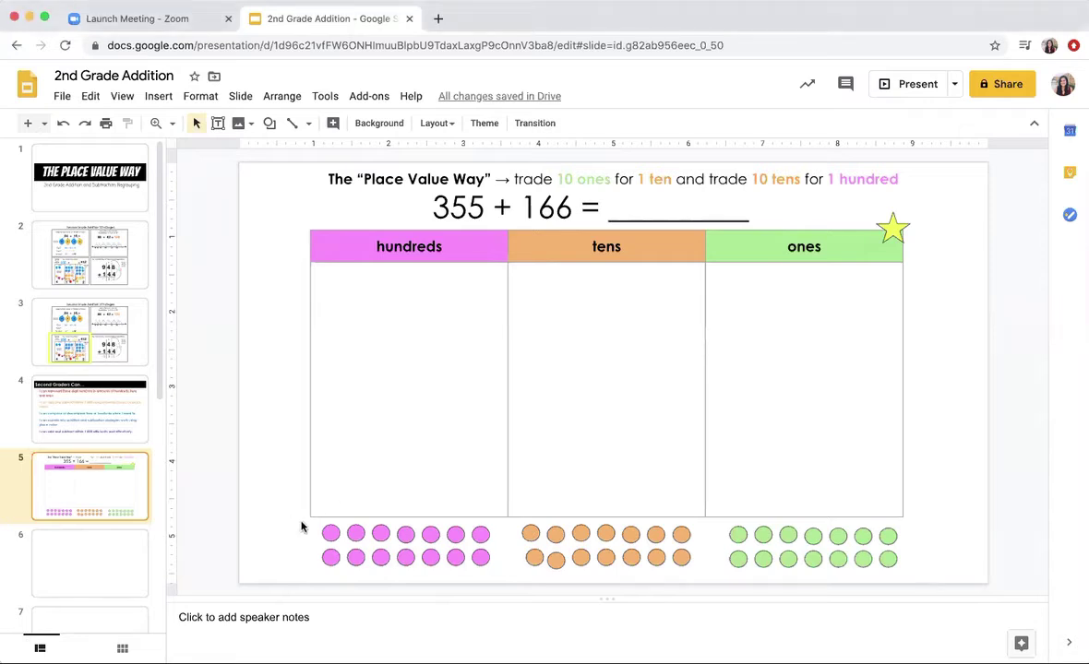
Move 3 pink discs to hundreds, 5 orange to tens and 5 green to ones
left_click_drag(301, 524, 380, 277)
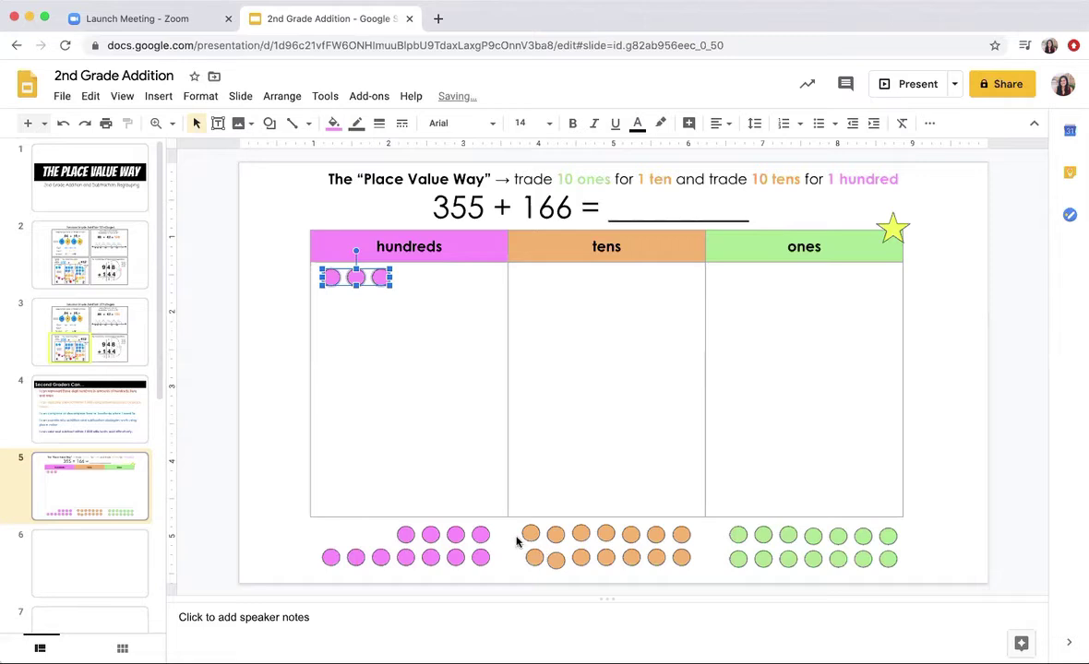
left_click_drag(514, 528, 617, 287)
left_click(603, 353)
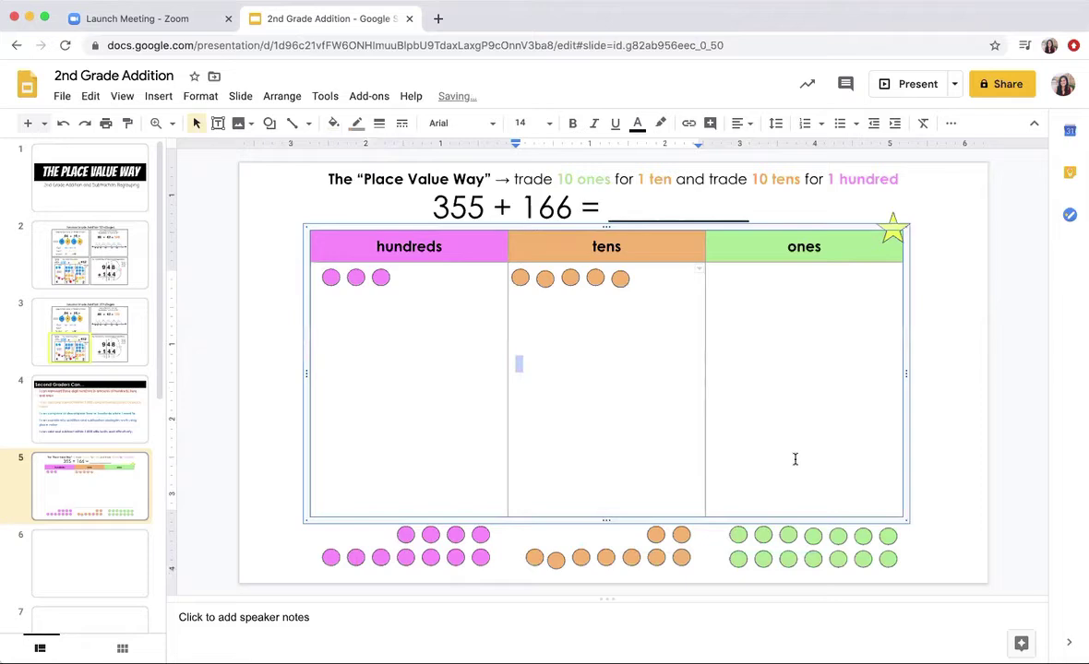
left_click_drag(717, 528, 819, 278)
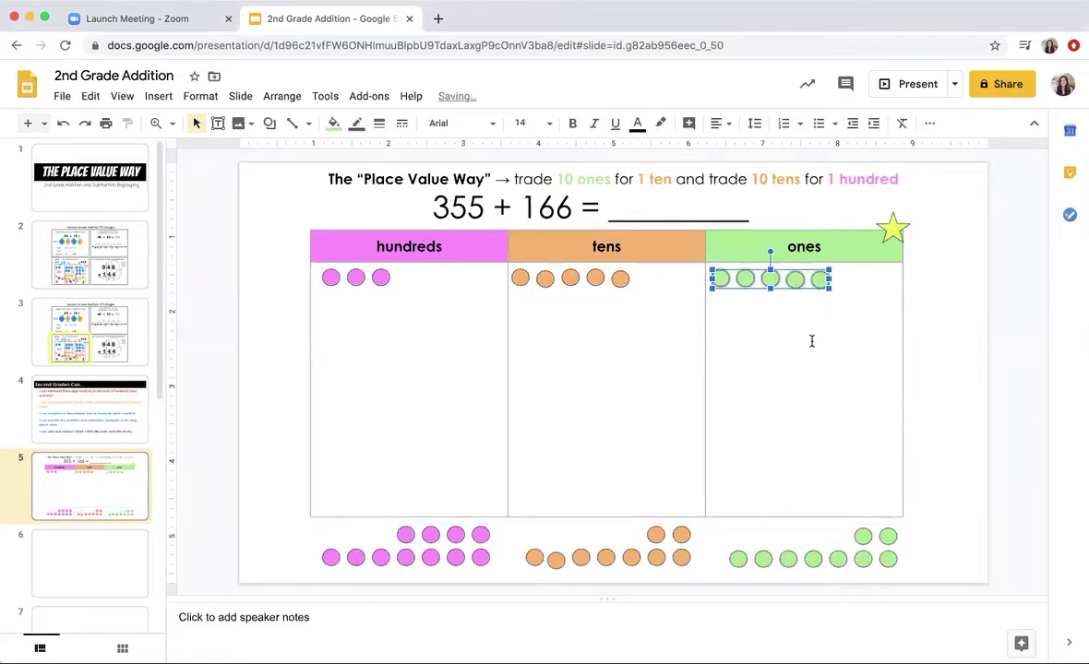
left_click(812, 342)
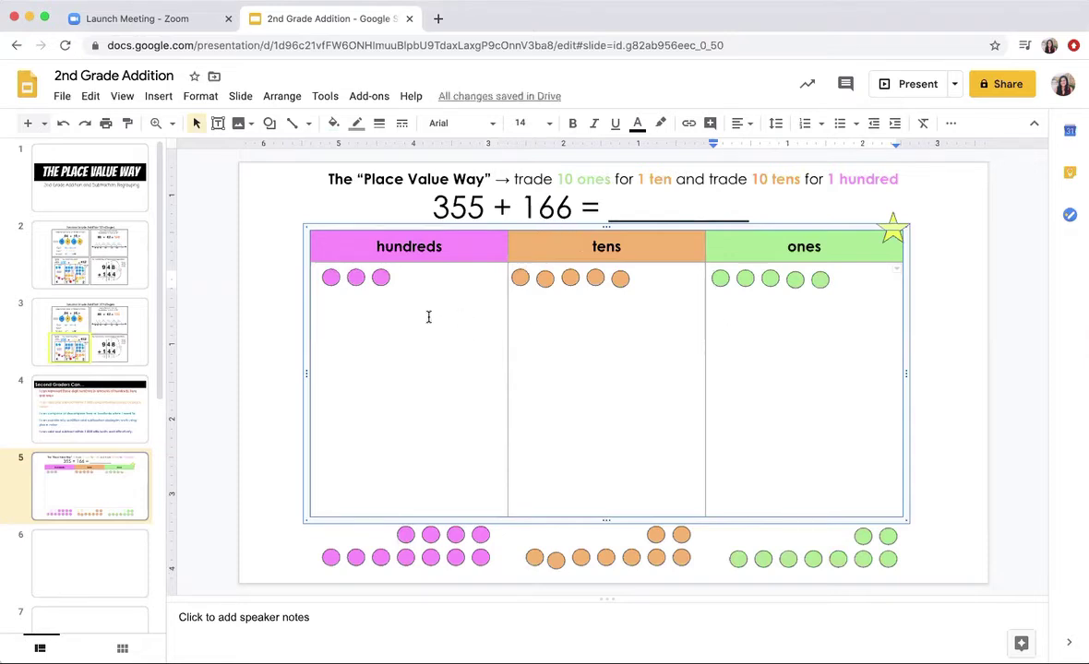
Add a second row: 1 pink disc in hundreds, 6 orange in tens, 6 green in ones
left_click(283, 471)
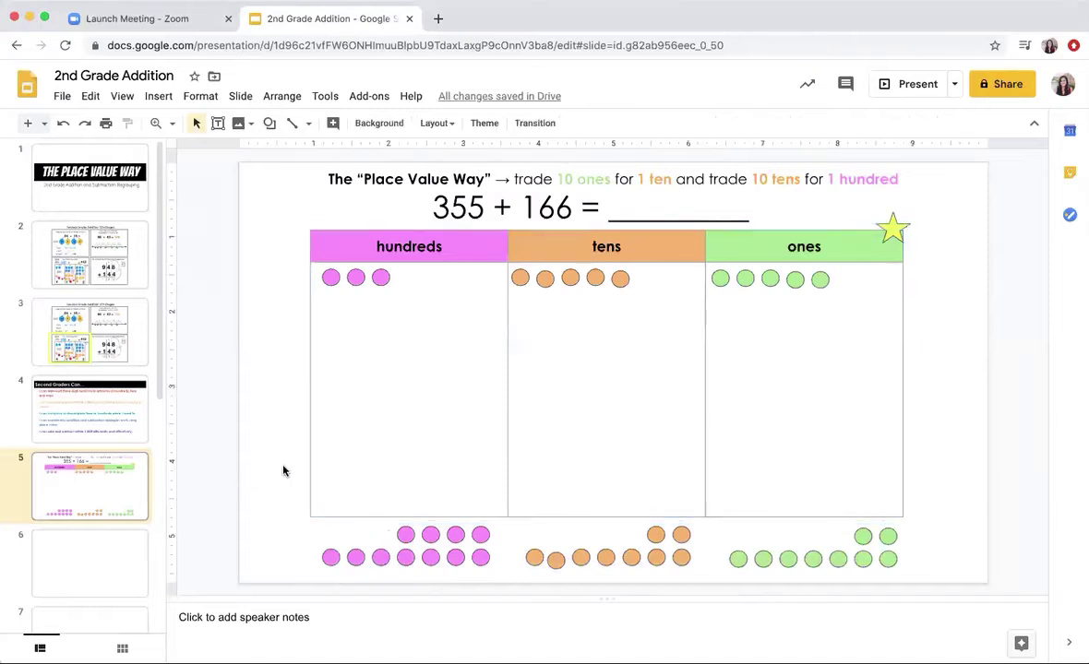
left_click_drag(329, 559, 330, 302)
left_click(288, 381)
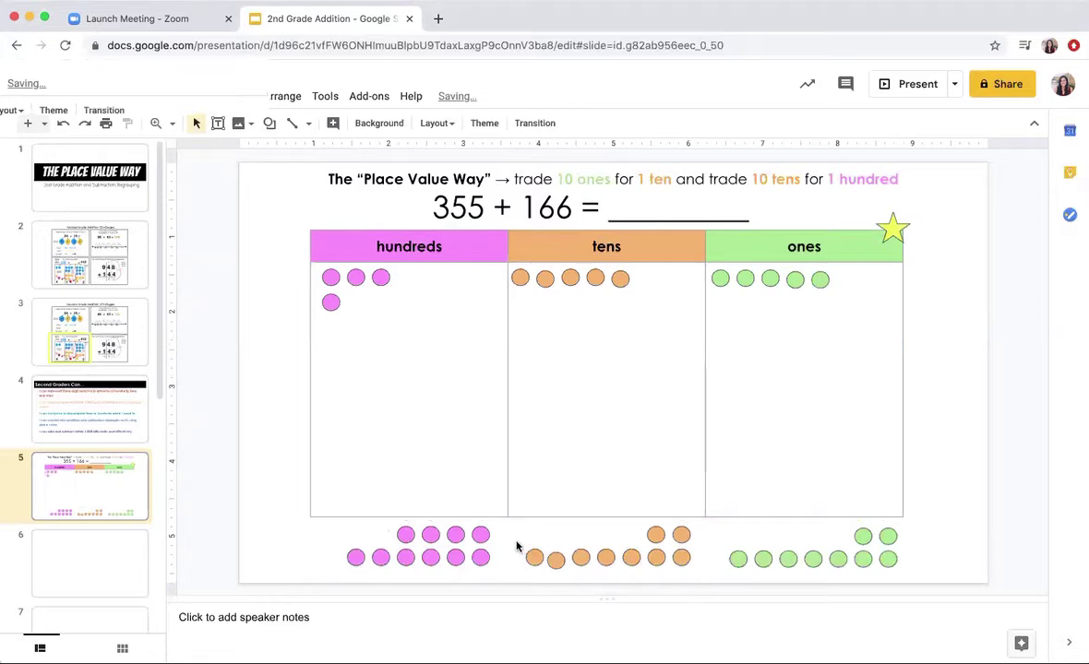
left_click_drag(516, 546, 848, 336)
left_click(640, 360)
left_click(666, 563)
left_click(750, 358)
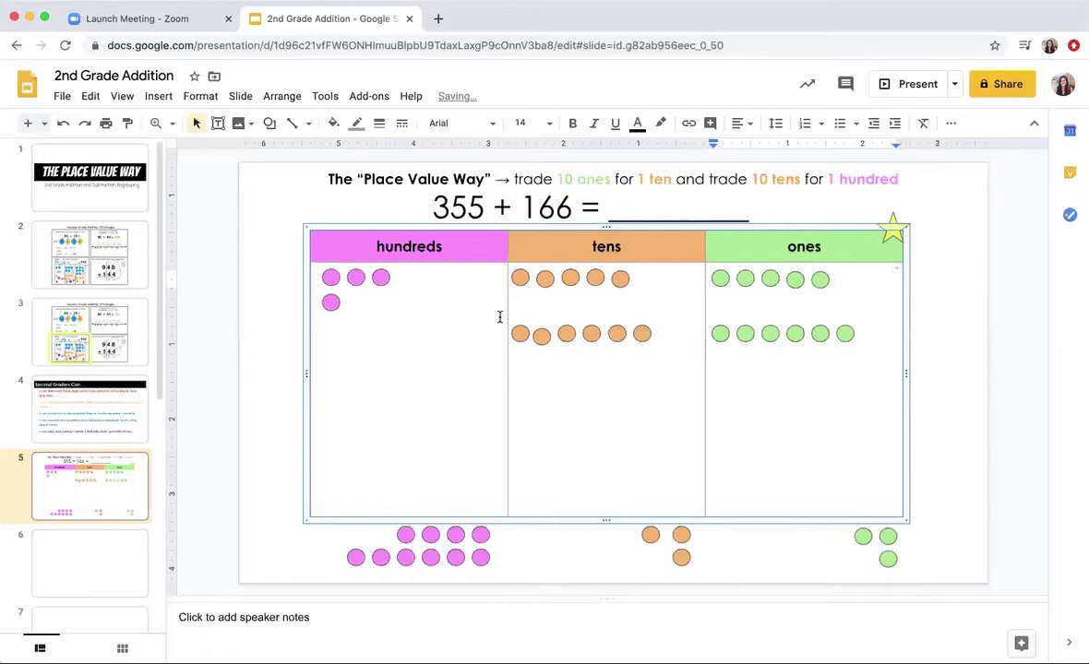
Nudge the lone pink hundreds disc into line with the other rows
left_click_drag(331, 302, 341, 319)
left_click(379, 300)
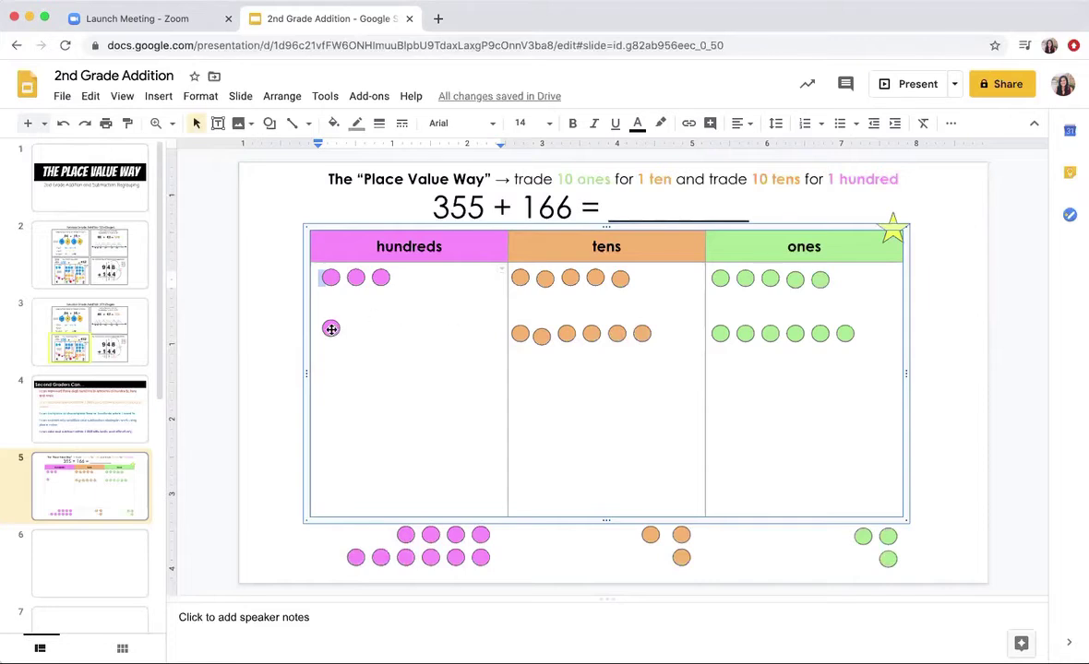
left_click_drag(332, 326, 332, 311)
left_click(402, 352)
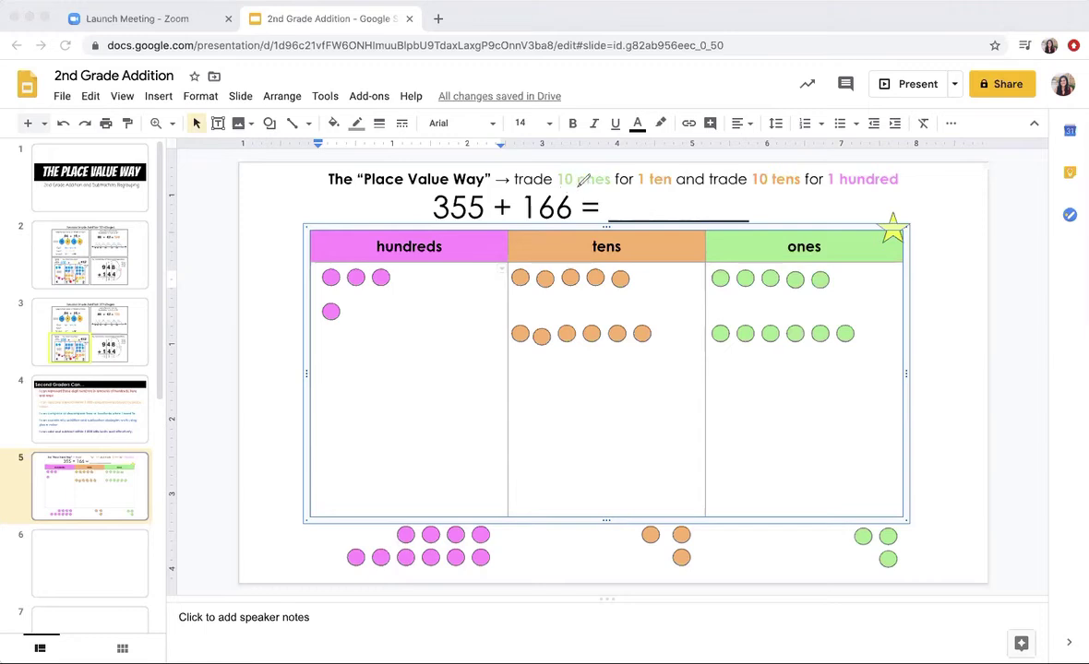
Circle and X ten green ones, arrow to tens, add one orange disc, write 1 under ones
left_click_drag(552, 177, 607, 182)
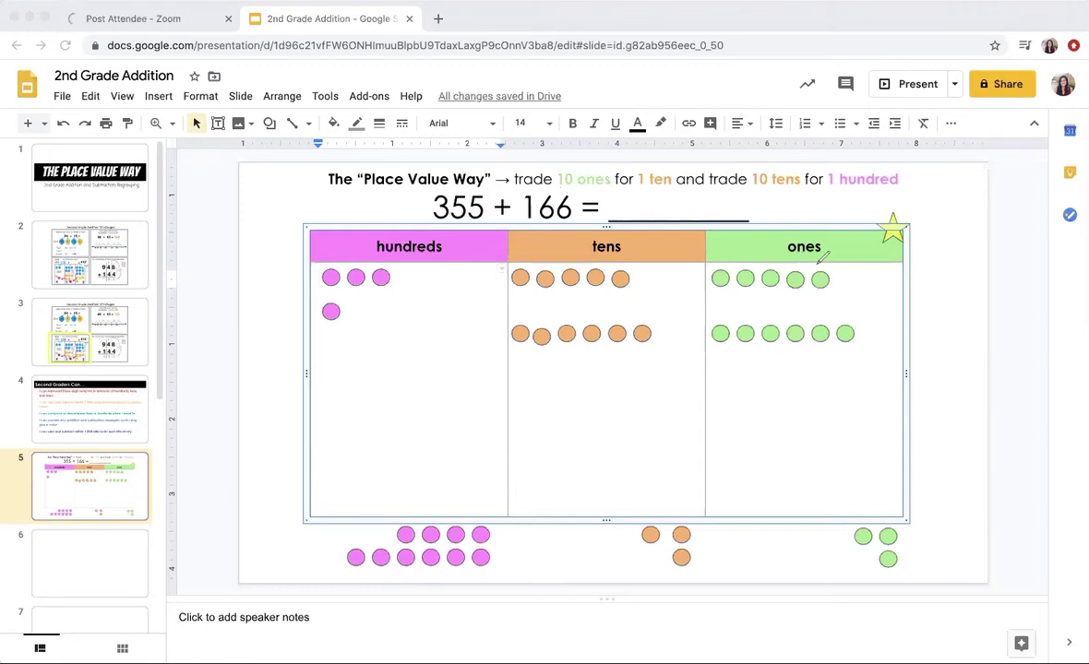
mouse_move(824, 269)
left_mouse_down()
mouse_move(743, 261)
mouse_move(711, 277)
mouse_move(725, 342)
mouse_move(793, 343)
mouse_move(826, 325)
mouse_move(833, 259)
left_mouse_up()
mouse_move(732, 302)
left_mouse_down()
mouse_move(676, 303)
mouse_move(686, 316)
left_mouse_up()
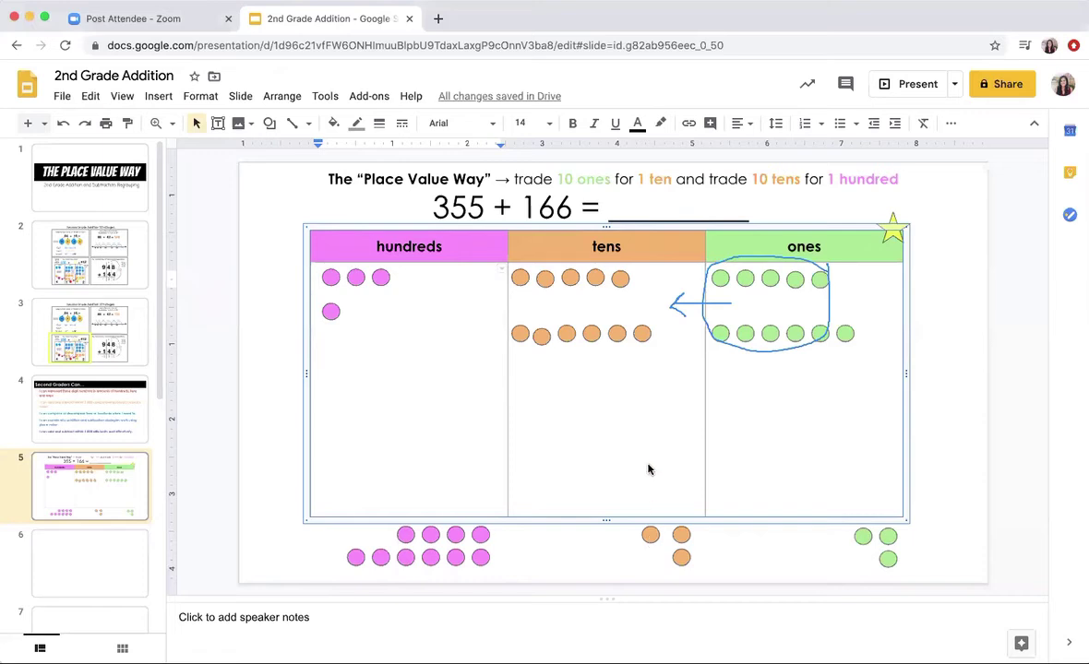
left_click_drag(649, 535, 656, 306)
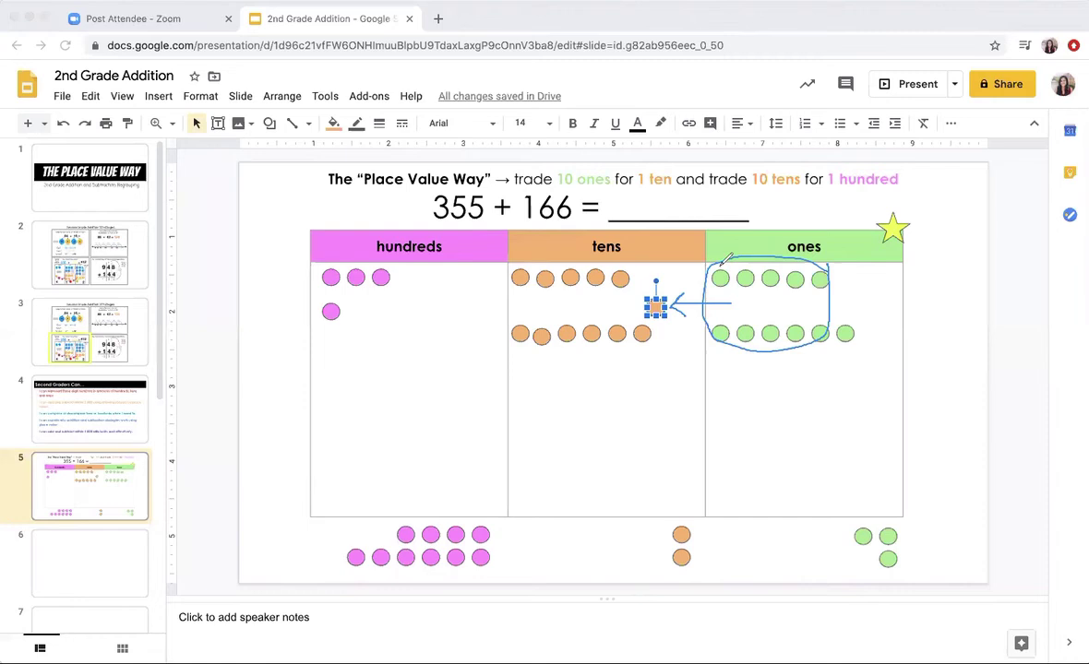
mouse_move(725, 261)
left_mouse_down()
mouse_move(751, 303)
mouse_move(809, 325)
left_mouse_up()
left_click_drag(809, 259, 744, 334)
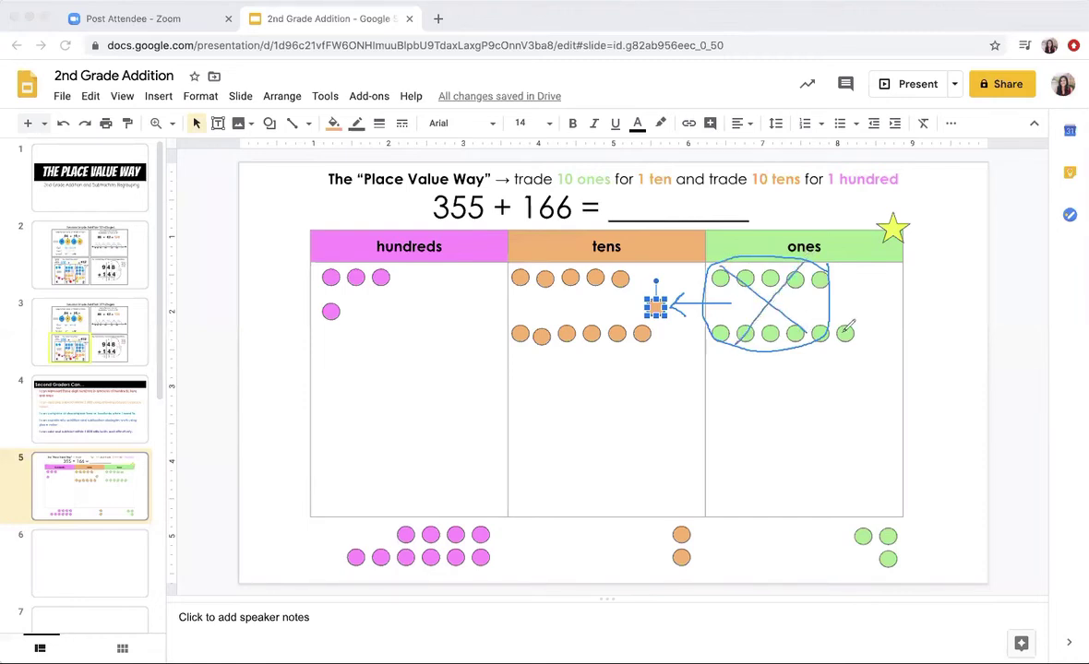
left_click_drag(811, 448, 811, 489)
Circle and X ten orange tens, arrow to hundreds, add one pink disc, write 2 under tens
left_click(540, 368)
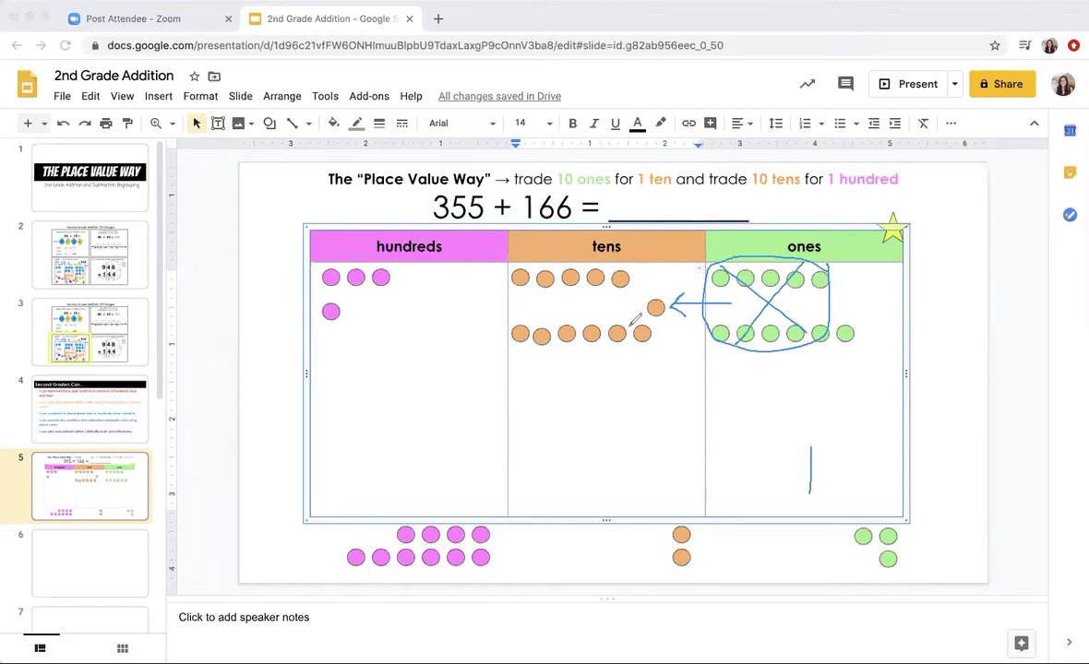
mouse_move(631, 328)
left_mouse_down()
mouse_move(630, 277)
mouse_move(611, 266)
mouse_move(535, 255)
mouse_move(508, 270)
mouse_move(507, 325)
mouse_move(564, 347)
mouse_move(629, 338)
left_mouse_up()
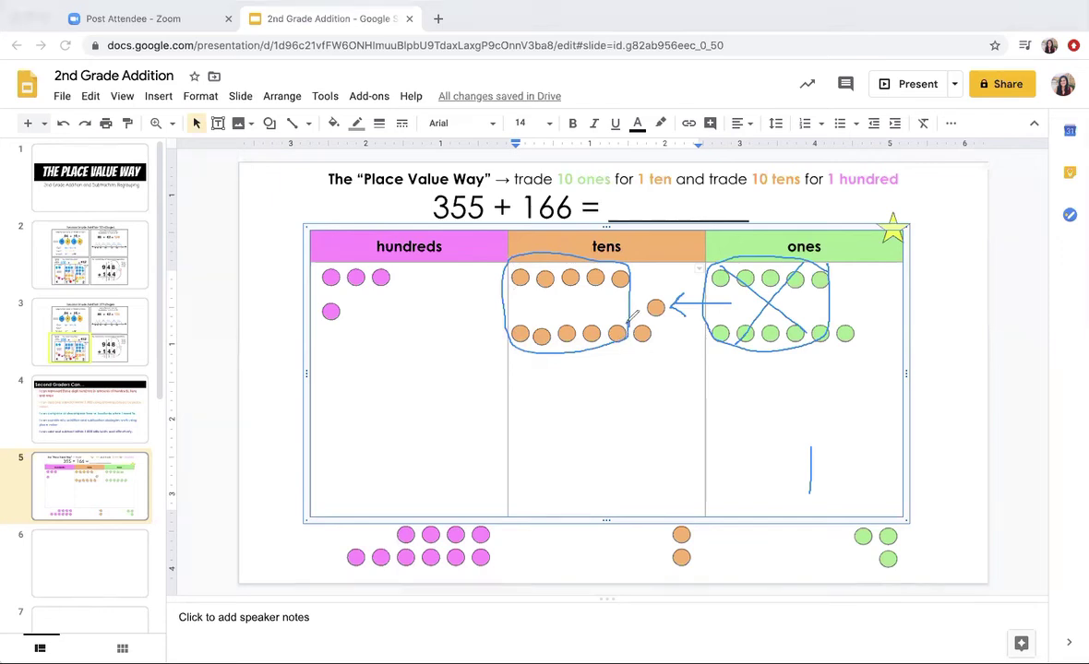
mouse_move(523, 301)
left_mouse_down()
mouse_move(480, 301)
mouse_move(495, 286)
mouse_move(486, 318)
left_mouse_up()
mouse_move(530, 252)
left_mouse_down()
mouse_move(565, 313)
mouse_move(549, 260)
mouse_move(513, 304)
left_mouse_up()
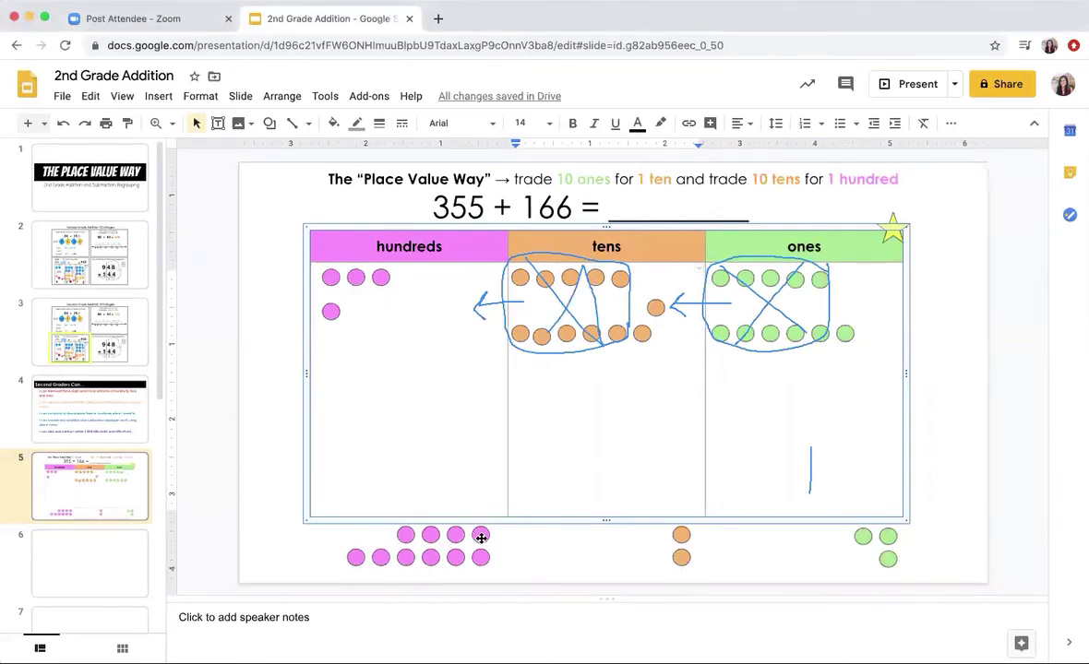
left_click_drag(479, 535, 457, 312)
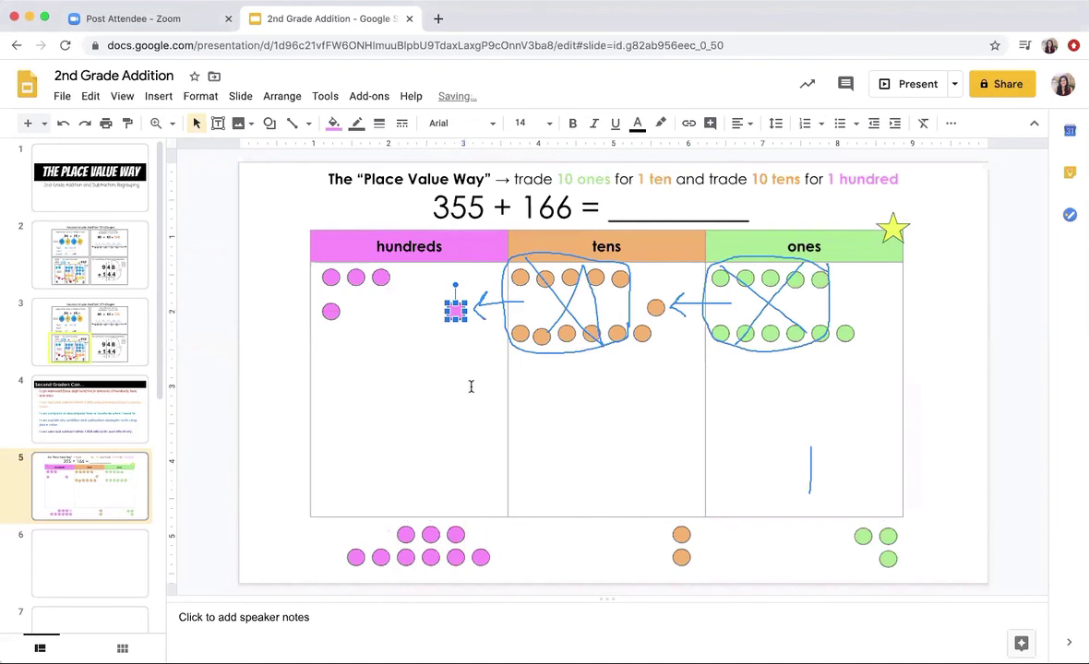
left_click(472, 384)
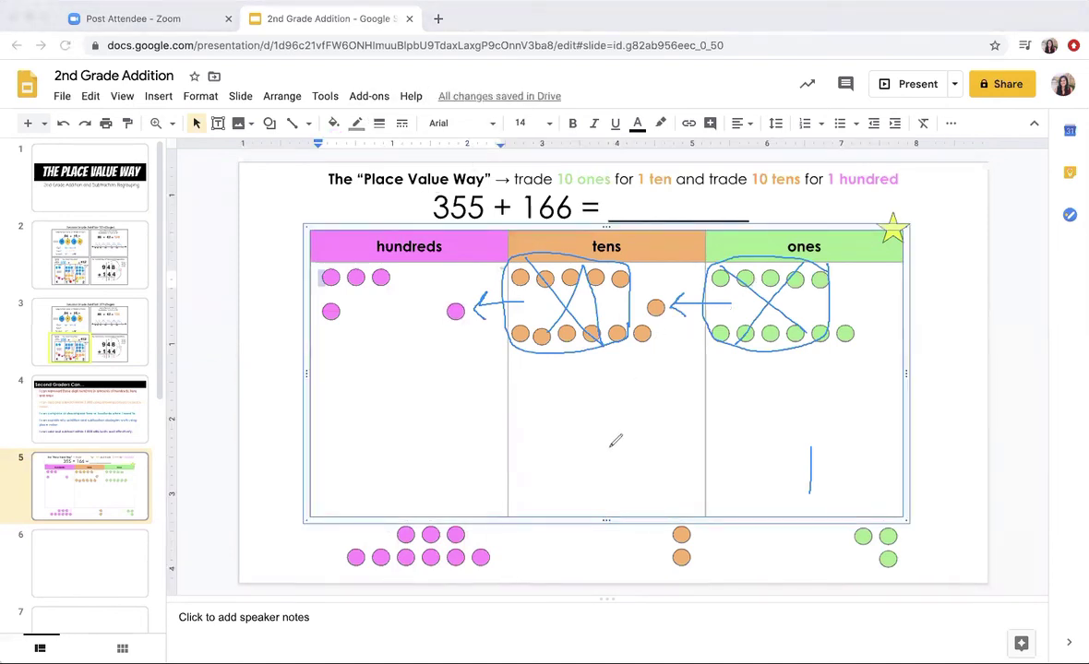
mouse_move(598, 456)
left_mouse_down()
mouse_move(622, 459)
mouse_move(598, 496)
mouse_move(635, 494)
left_mouse_up()
Write 5 under hundreds and 521 after 355 + 166 =, then deselect the table
mouse_move(435, 449)
left_mouse_down()
mouse_move(406, 448)
mouse_move(408, 469)
mouse_move(441, 480)
mouse_move(424, 496)
mouse_move(407, 488)
left_mouse_up()
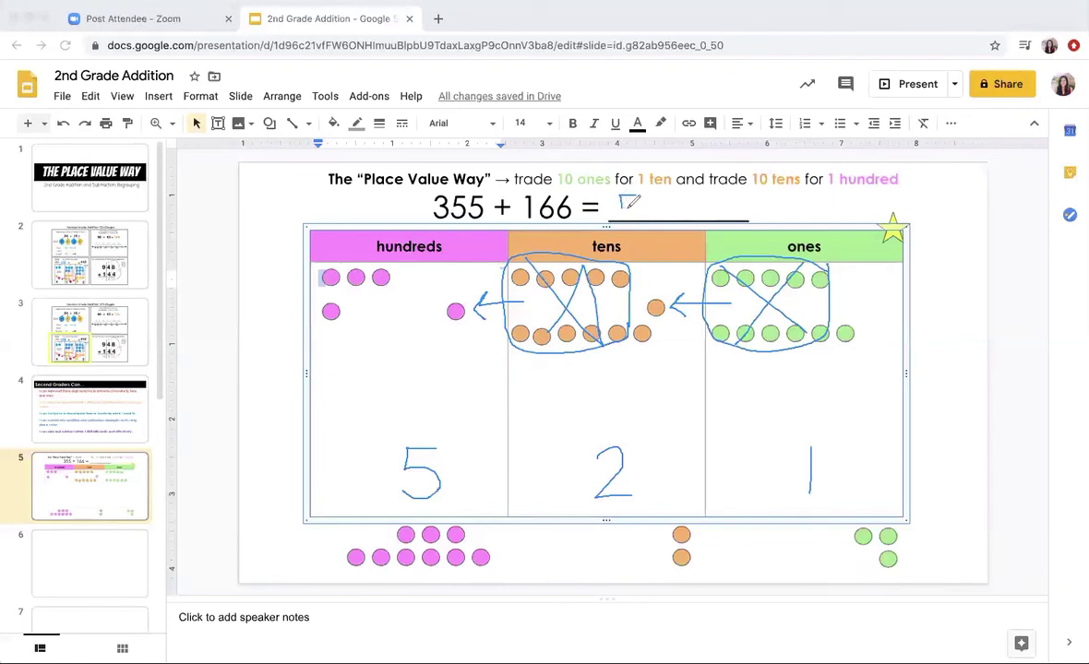
mouse_move(621, 197)
left_mouse_down()
mouse_move(619, 218)
mouse_move(637, 194)
mouse_move(646, 218)
mouse_move(673, 219)
left_mouse_up()
left_click(868, 216)
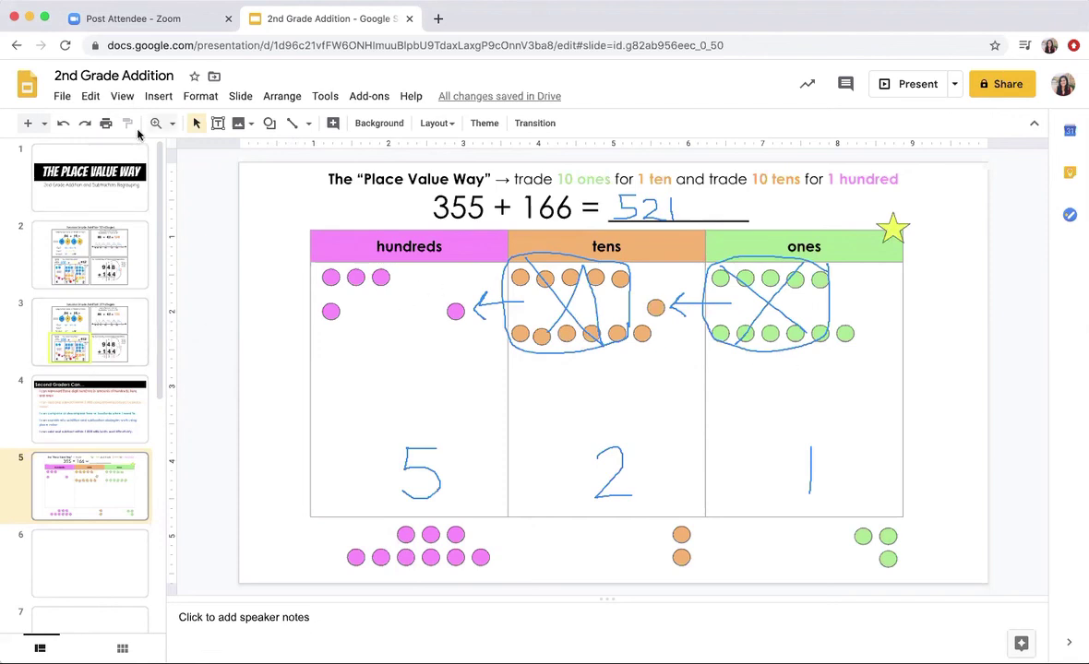
Return to slide 1, The Place Value Way, and erase all pen annotations
left_click(96, 194)
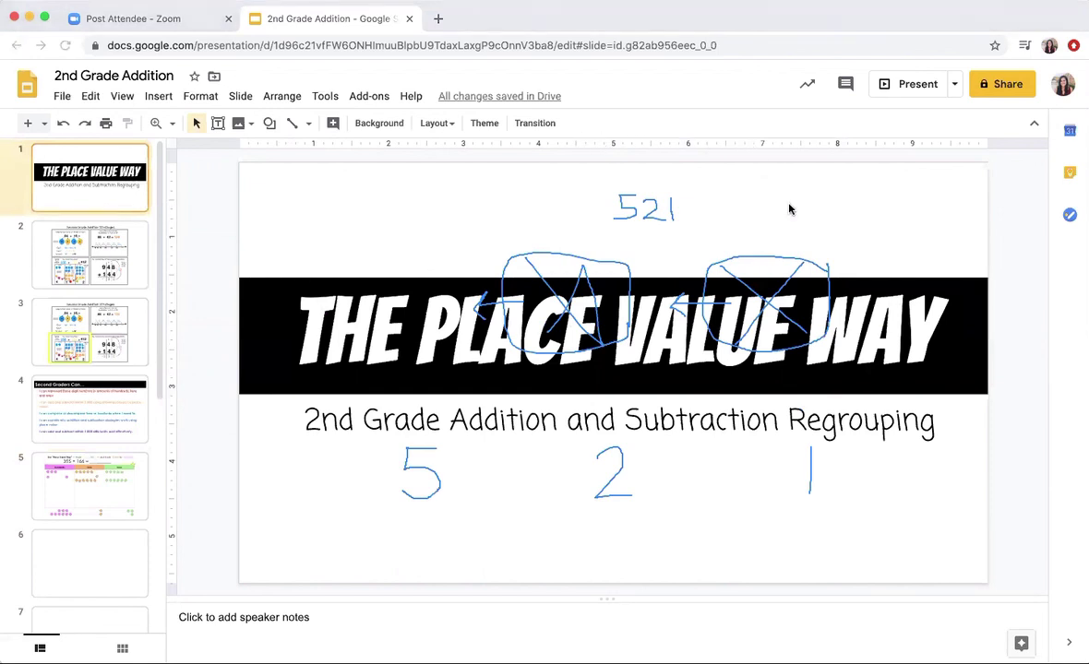
key("Escape")
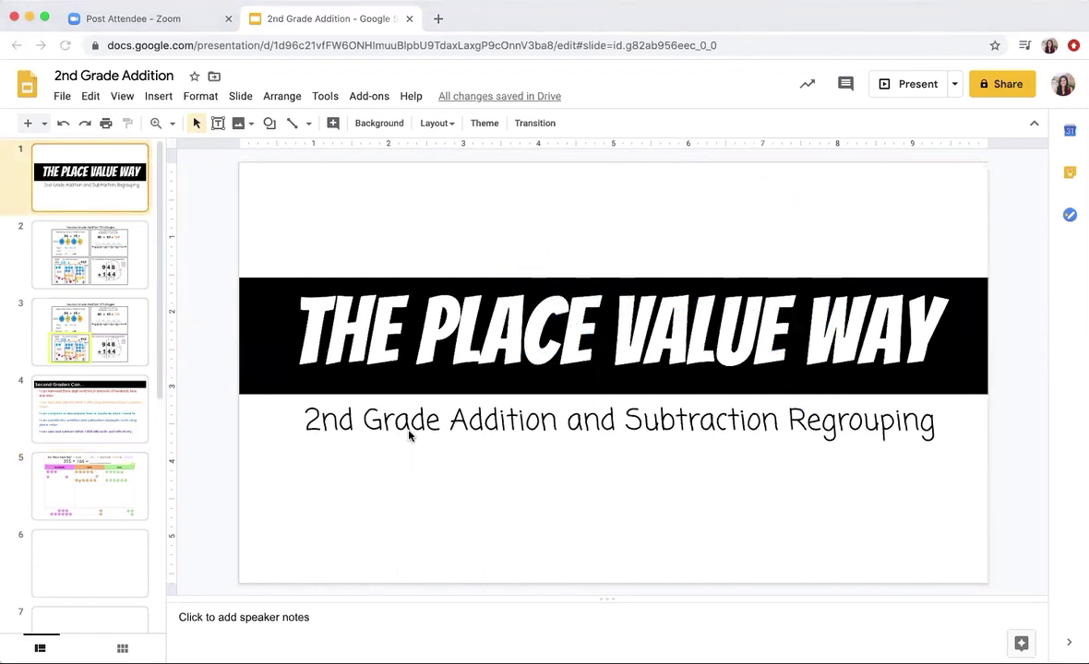